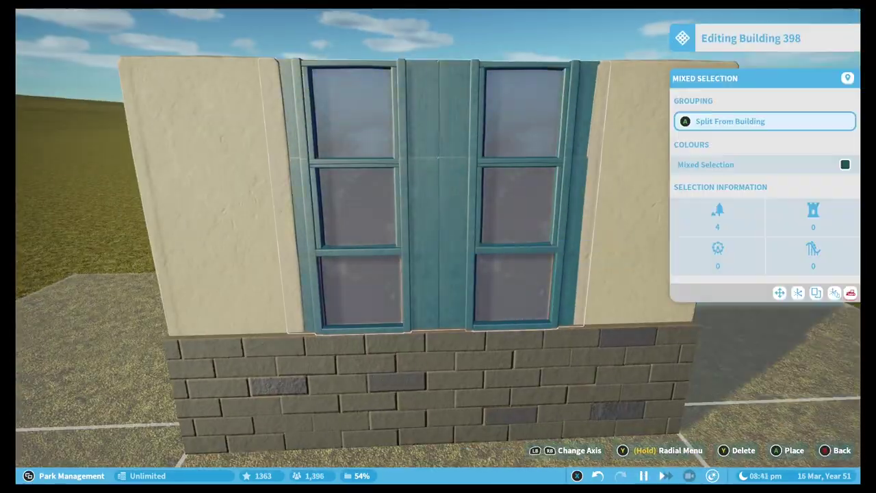
Open the scenery catalogue to fetch a Rectangle 1 - Extra Small trim piece for the wall.
{"action": "key", "text": "Escape"}
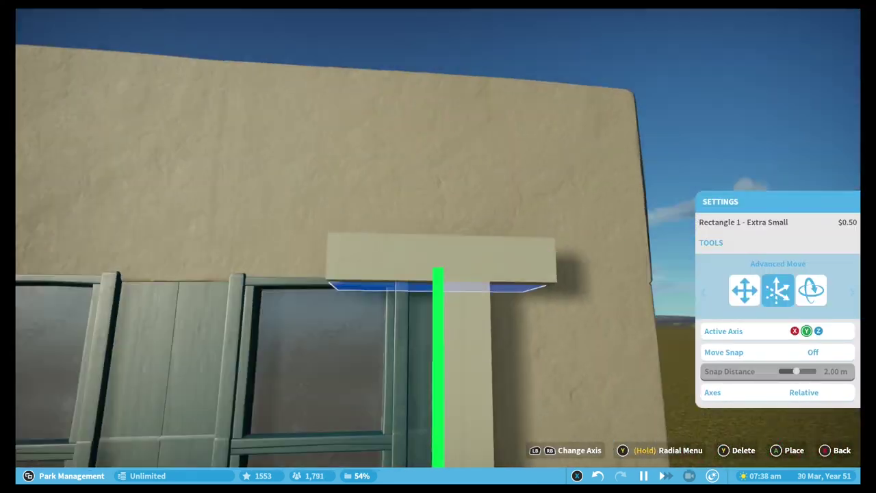
Mount Spooky Wall Light 4 above the teal window's arched cream surround.
{"action": "key", "text": "q"}
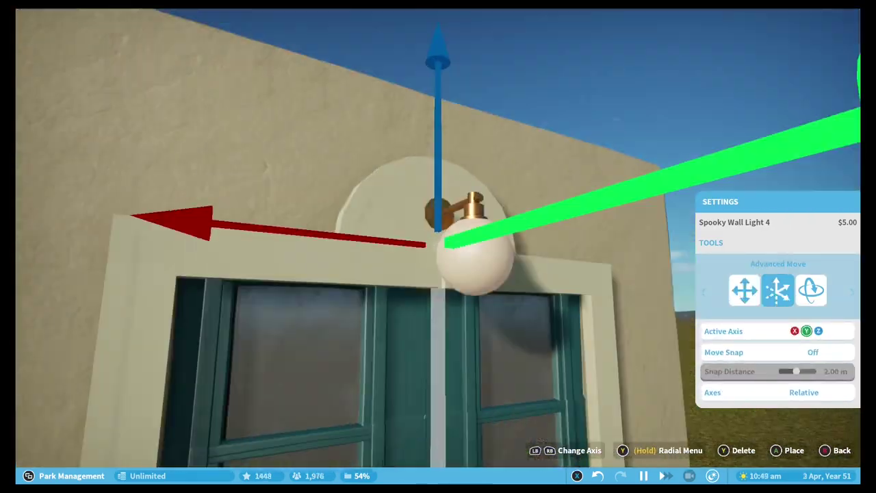
{"action": "key", "text": "Return"}
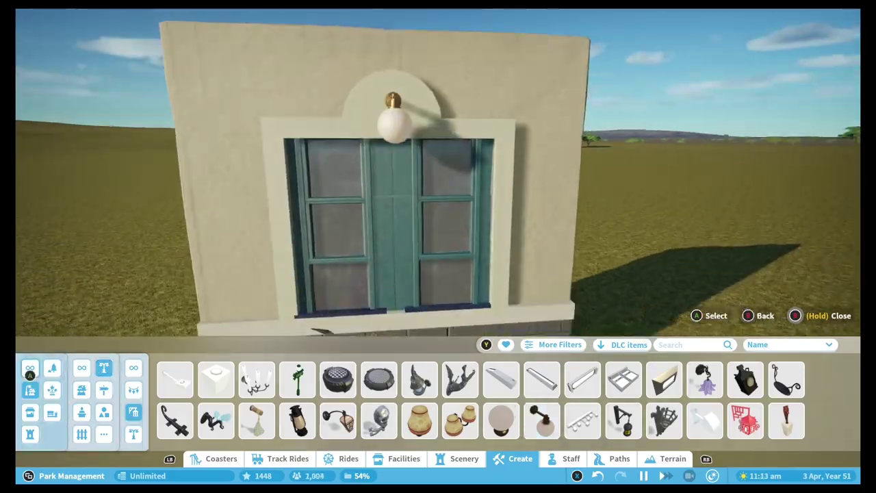
Place a dark price board and position thin white Rectangle 1 - Extra Small strips on it.
{"action": "key", "text": "Escape"}
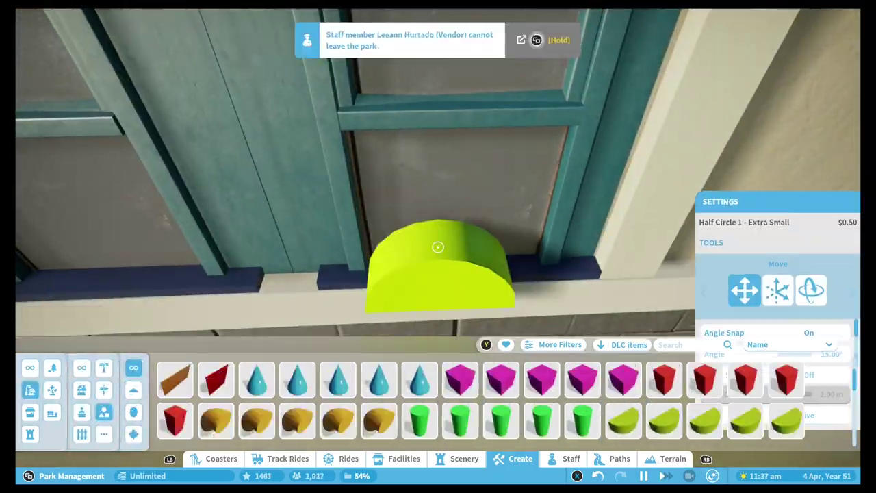
{"action": "key", "text": "x"}
{"action": "key", "text": "z"}
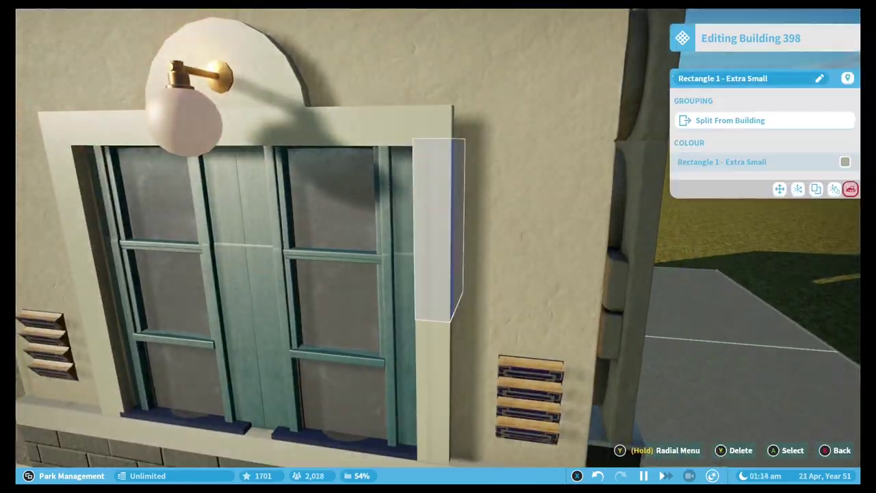
{"action": "key", "text": "z"}
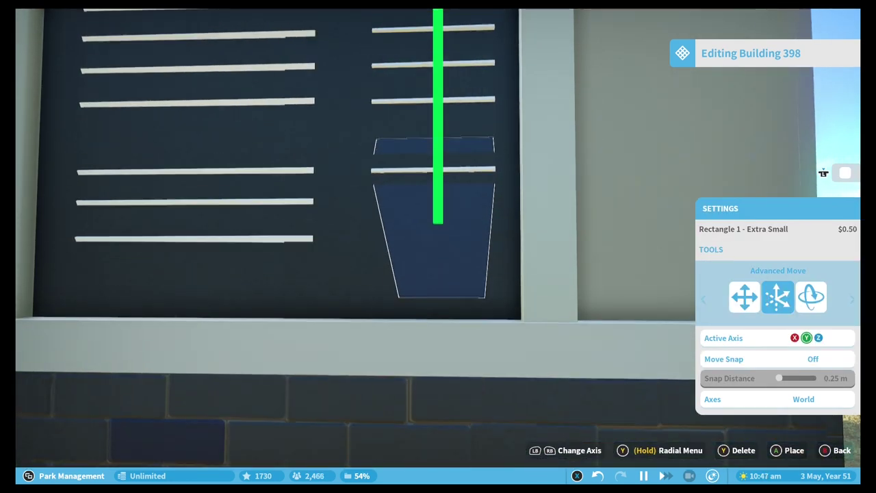
Add another white price line to the board's two columns.
{"action": "key", "text": "Escape"}
{"action": "key", "text": "Escape"}
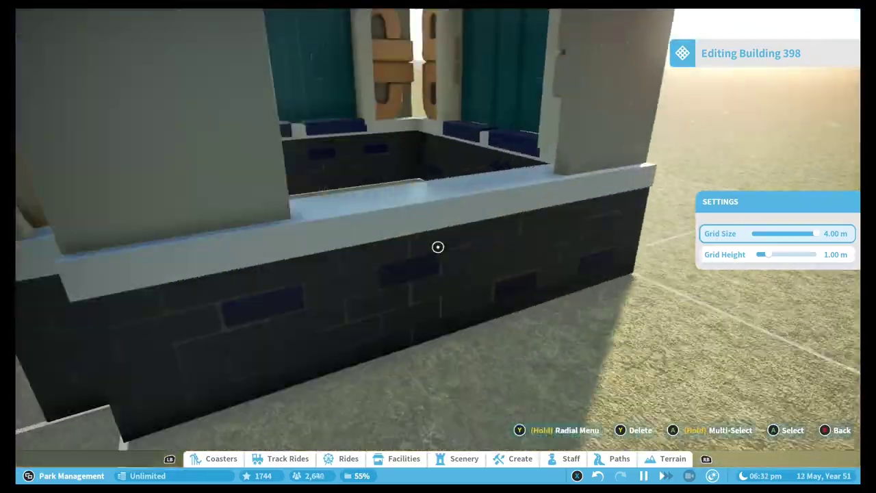
Place a blue Classic Brick Pillar 1m under the counter.
{"action": "left_click", "coordinate": [439, 247]}
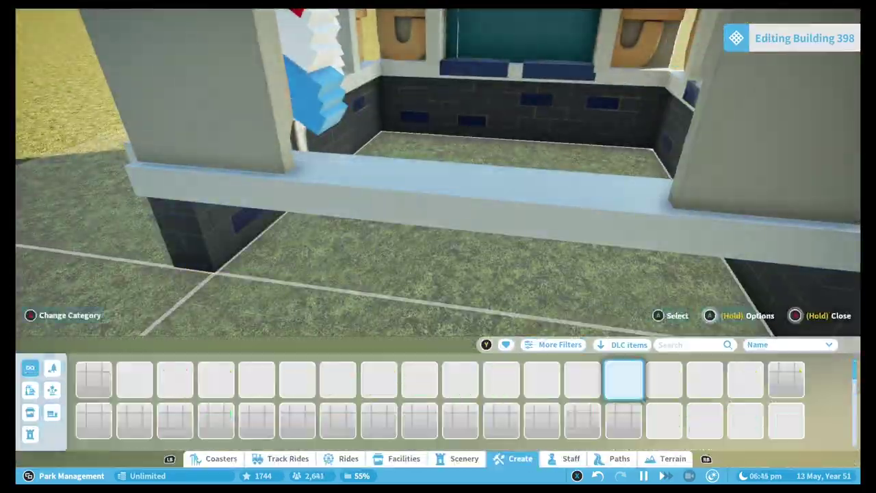
{"action": "left_click", "coordinate": [471, 419]}
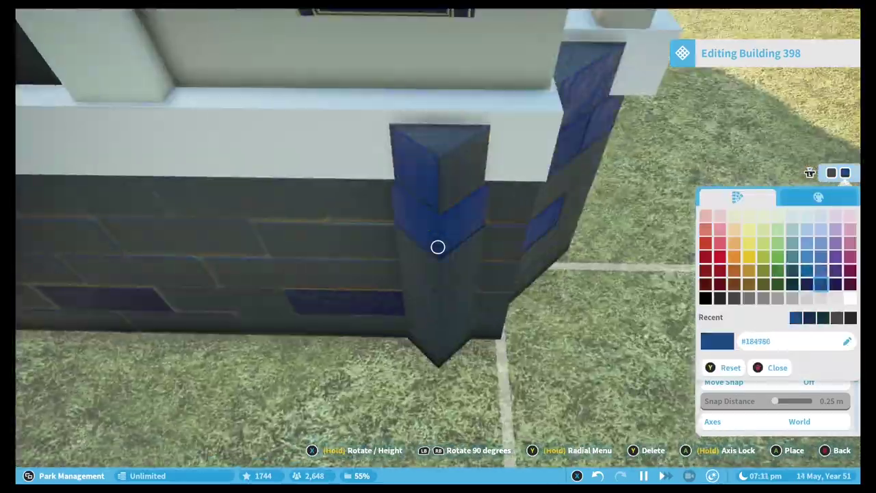
{"action": "key", "text": "Escape"}
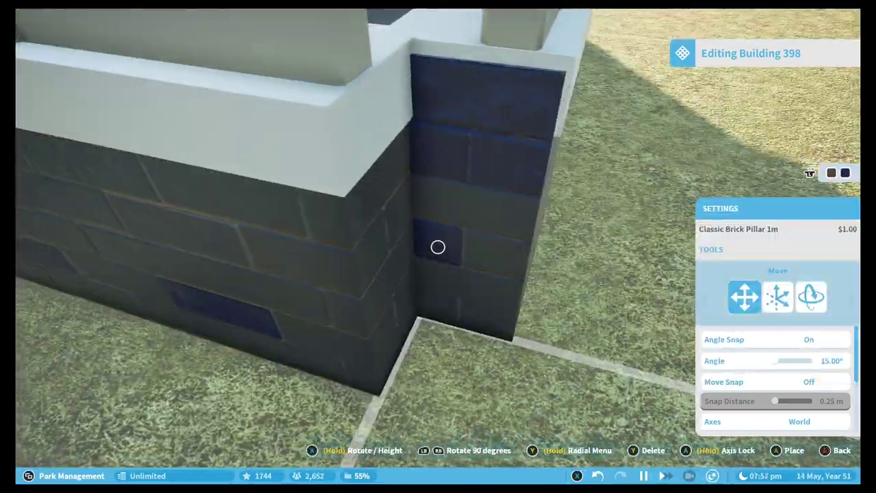
{"action": "key", "text": "n"}
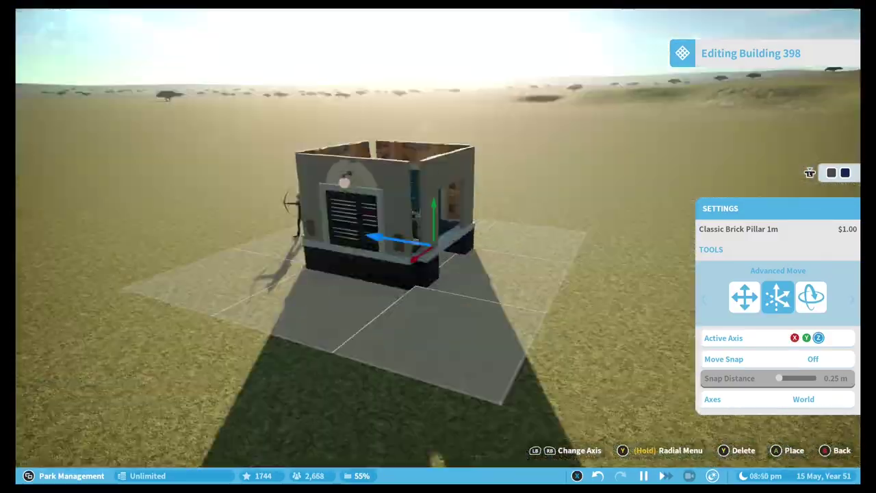
{"action": "left_click", "coordinate": [438, 246]}
{"action": "key", "text": "Escape"}
Multi-select the window pieces, then place a Rectangle 1 - Extra Small counter shelf.
{"action": "left_click", "coordinate": [438, 247]}
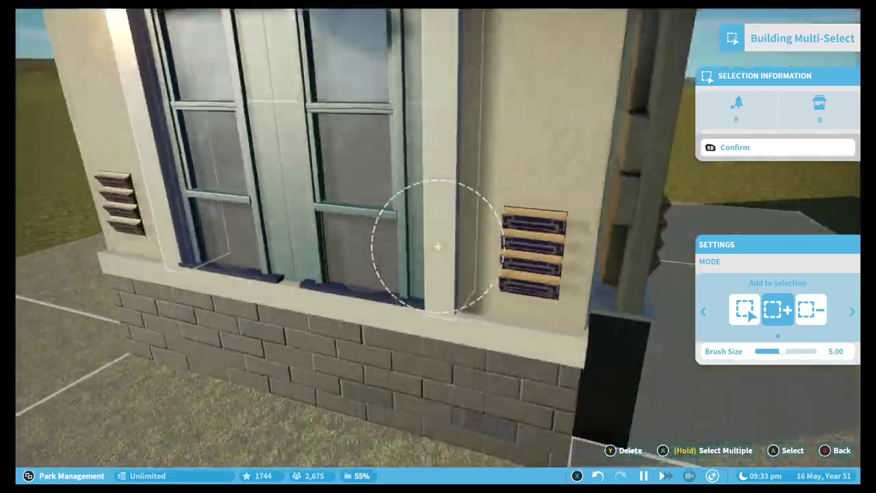
{"action": "left_click", "coordinate": [438, 246]}
{"action": "key", "text": "z"}
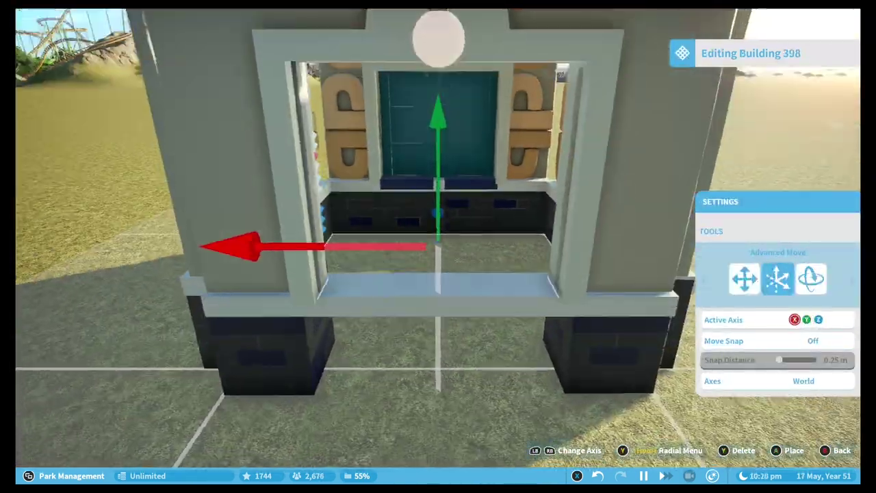
{"action": "key", "text": "Escape"}
{"action": "left_click", "coordinate": [438, 247]}
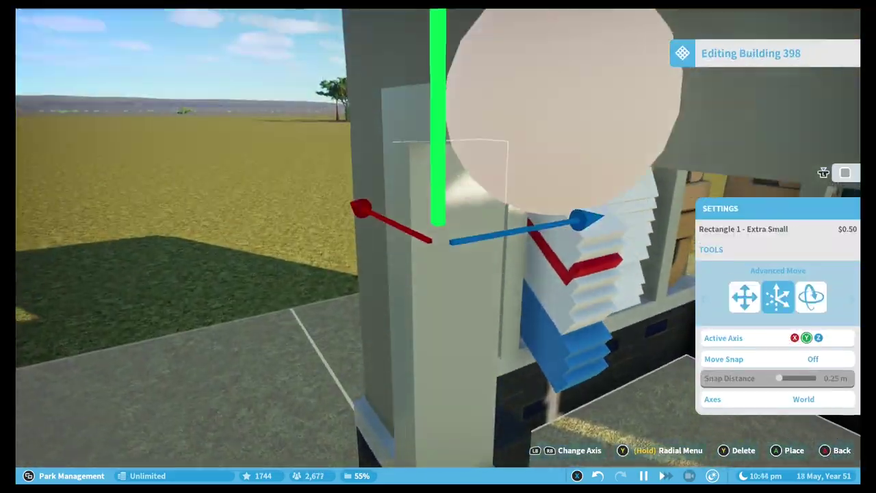
{"action": "key", "text": "Tab"}
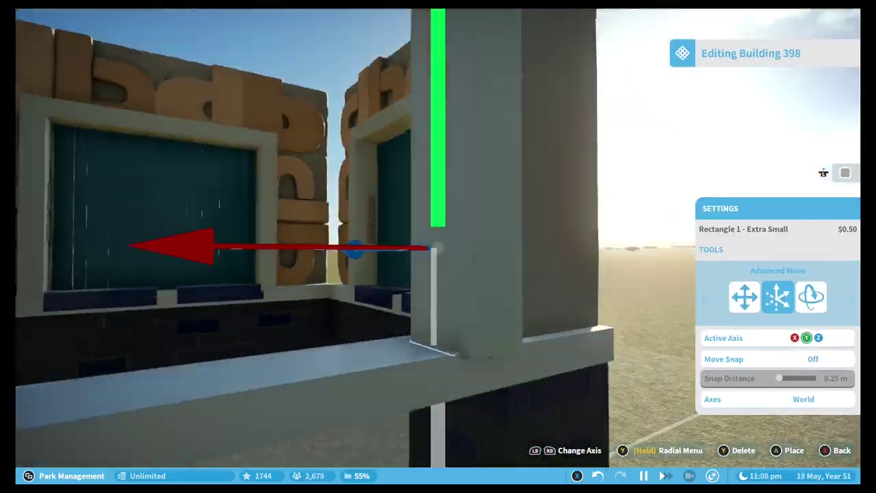
{"action": "left_click", "coordinate": [438, 246]}
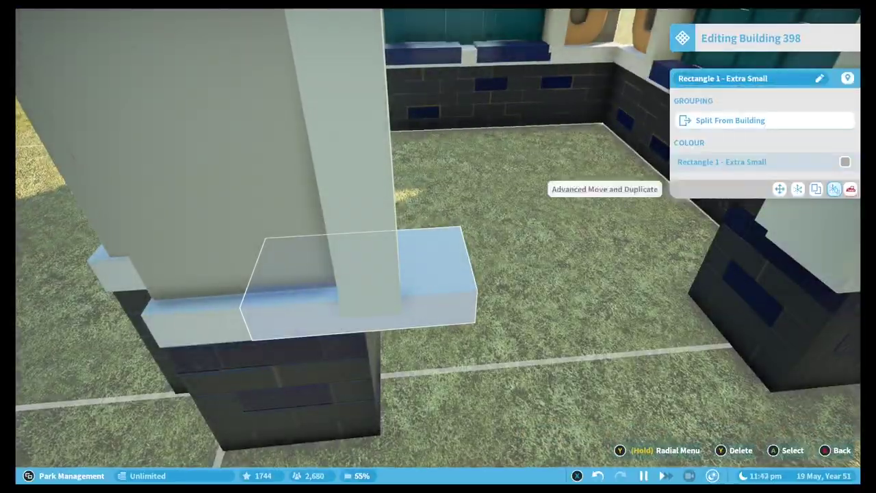
{"action": "left_click", "coordinate": [798, 189]}
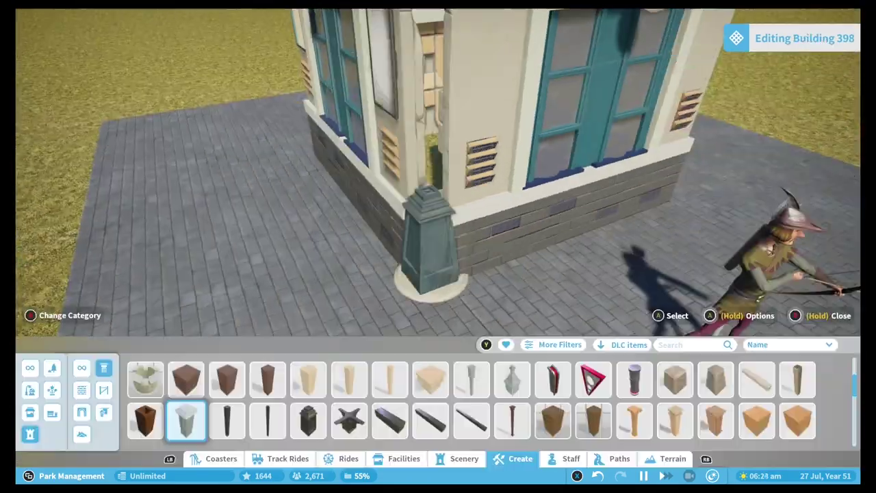
Select Stucco Pillar 3 Cap for the kiosk's corner pillar bases.
{"action": "key", "text": "Down"}
{"action": "key", "text": "Right"}
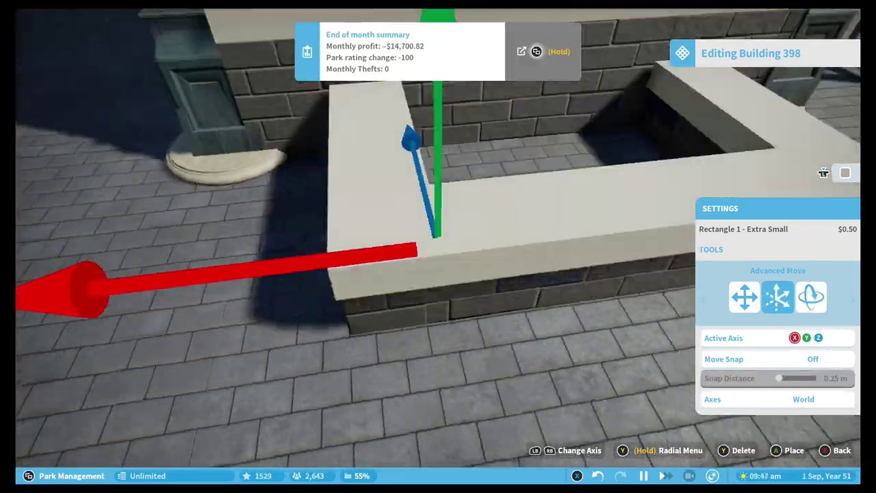
Finish the cream planter border and set a Log Planter inside it.
{"action": "left_click", "coordinate": [438, 246]}
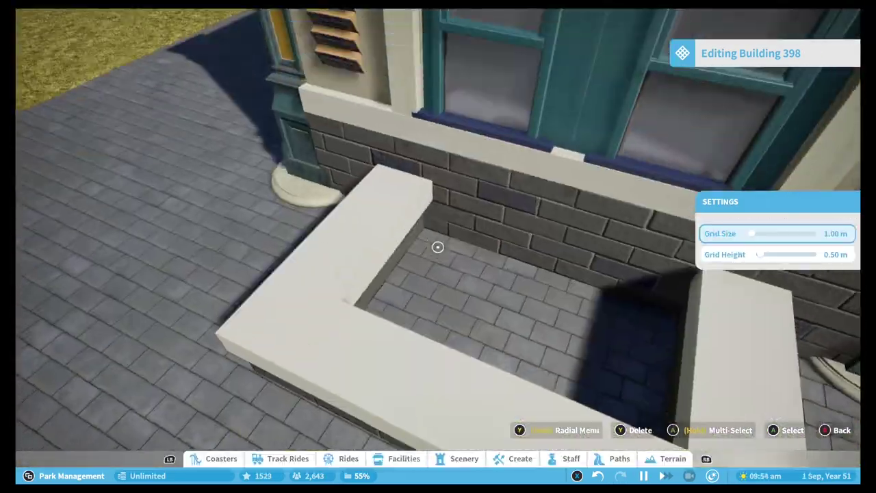
{"action": "key", "text": "Escape"}
{"action": "key", "text": "Return"}
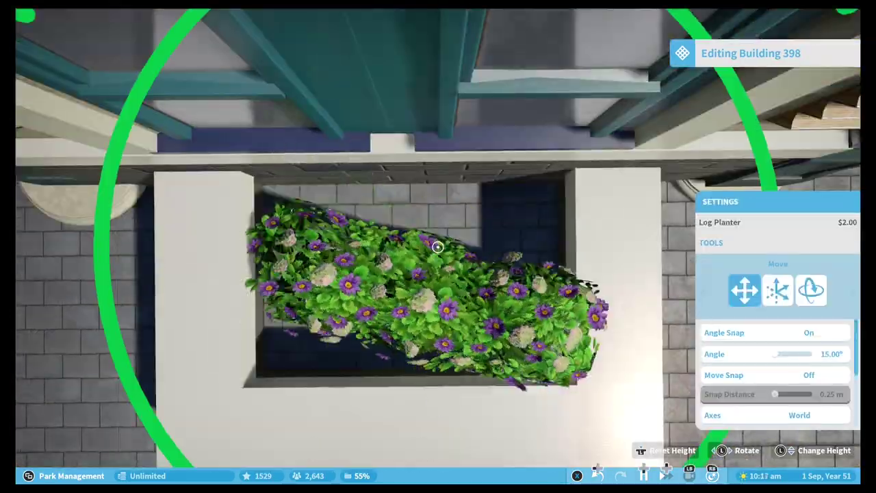
{"action": "key", "text": "z"}
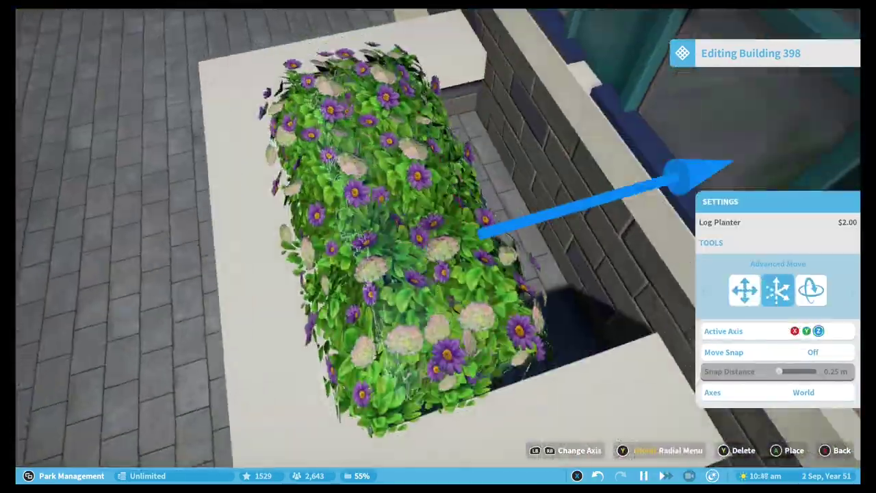
{"action": "key", "text": "Return"}
{"action": "key", "text": "Escape"}
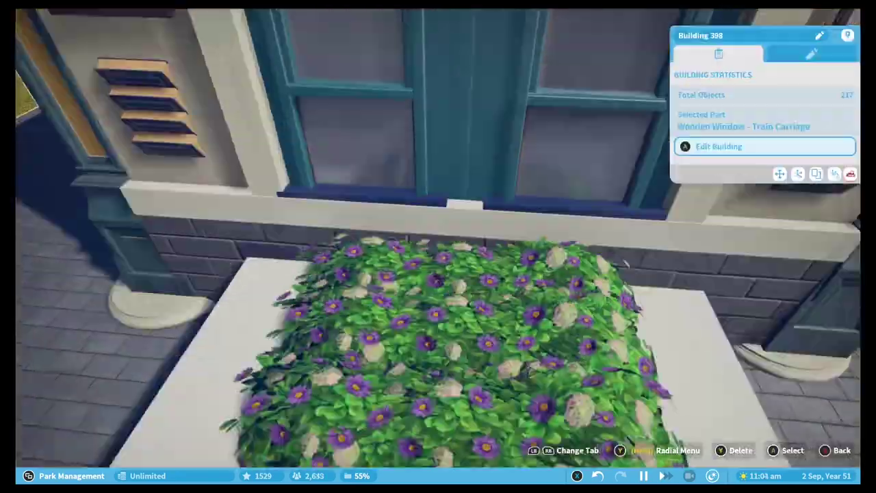
{"action": "key", "text": "Return"}
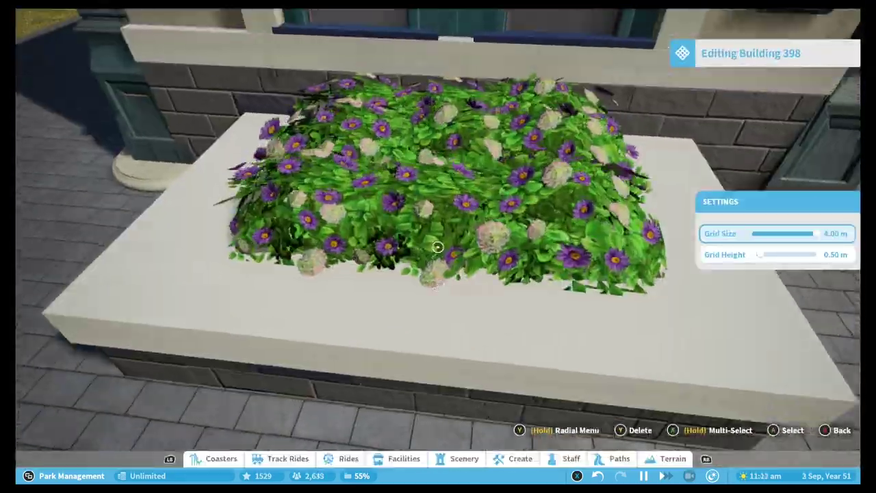
Add a leafy bush and try flowers like Narcissus and Viola in the planter.
{"action": "key", "text": "Return"}
{"action": "key", "text": "Return"}
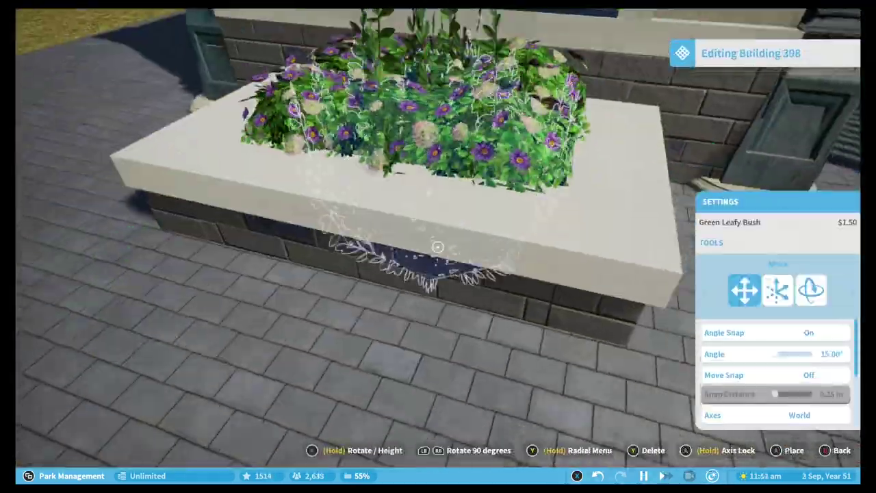
{"action": "key", "text": "Escape"}
{"action": "key", "text": "Return"}
{"action": "key", "text": "Escape"}
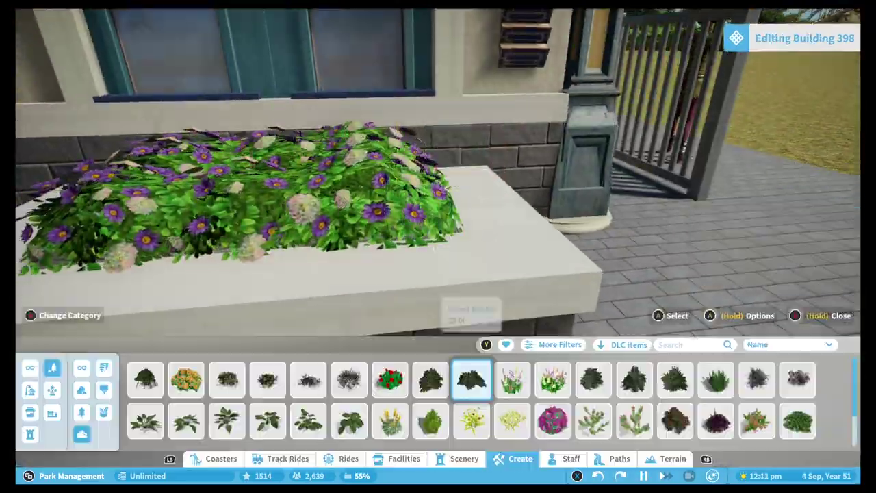
{"action": "key", "text": "Return"}
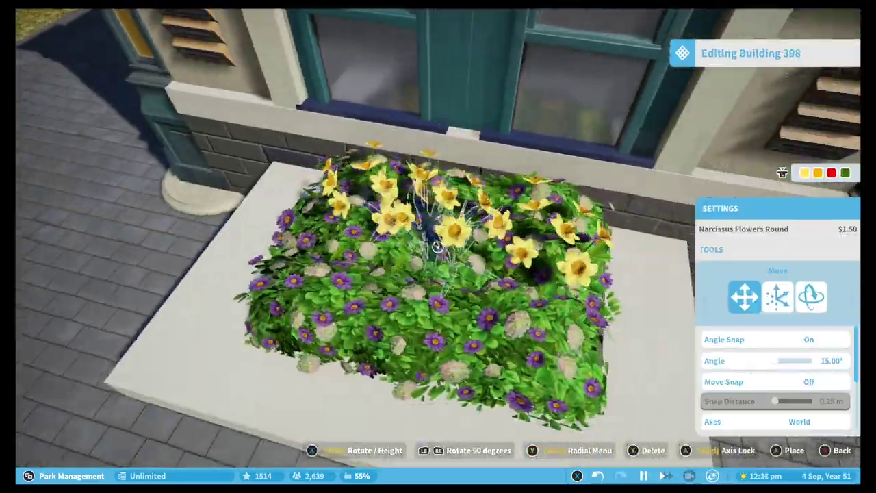
{"action": "key", "text": "Escape"}
{"action": "key", "text": "Return"}
{"action": "key", "text": "Escape"}
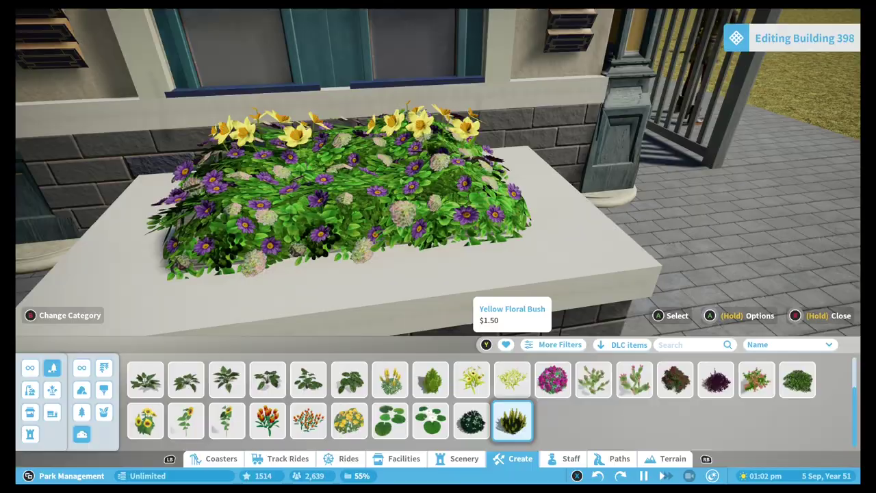
{"action": "key", "text": "Return"}
Add another flower and a Miniature Conifer beside the planter.
{"action": "key", "text": "Escape"}
{"action": "key", "text": "Return"}
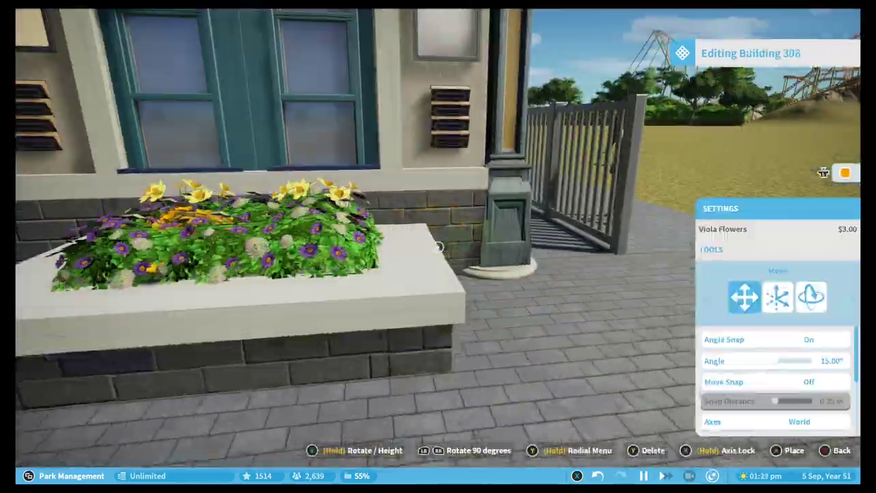
{"action": "key", "text": "Escape"}
{"action": "key", "text": "Return"}
{"action": "key", "text": "Escape"}
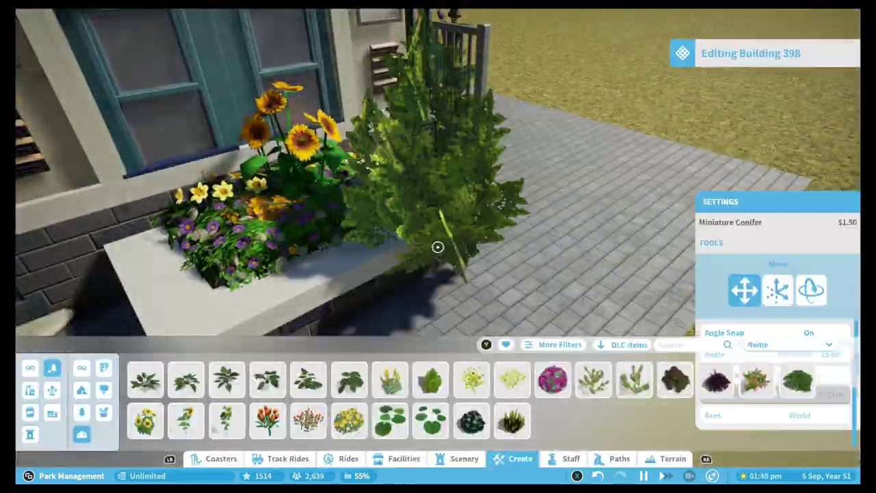
{"action": "key", "text": "Return"}
{"action": "key", "text": "Escape"}
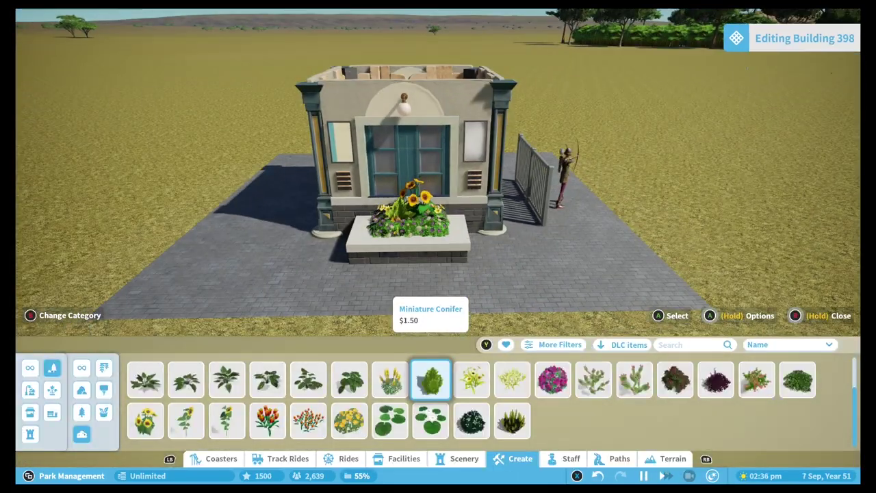
Try a metal tree guard and a palm in a vase, then browse planter border pieces.
{"action": "key", "text": "Right"}
{"action": "key", "text": "Right"}
{"action": "key", "text": "Right"}
{"action": "key", "text": "Return"}
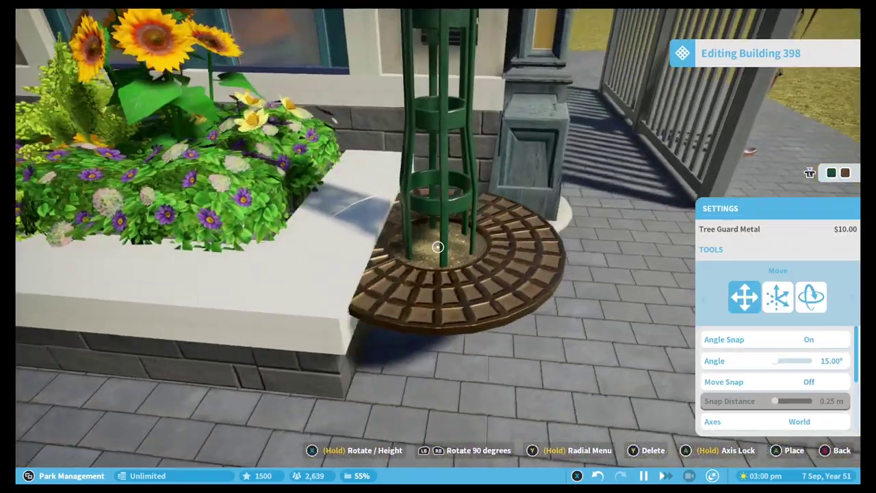
{"action": "key", "text": "Escape"}
{"action": "key", "text": "Right"}
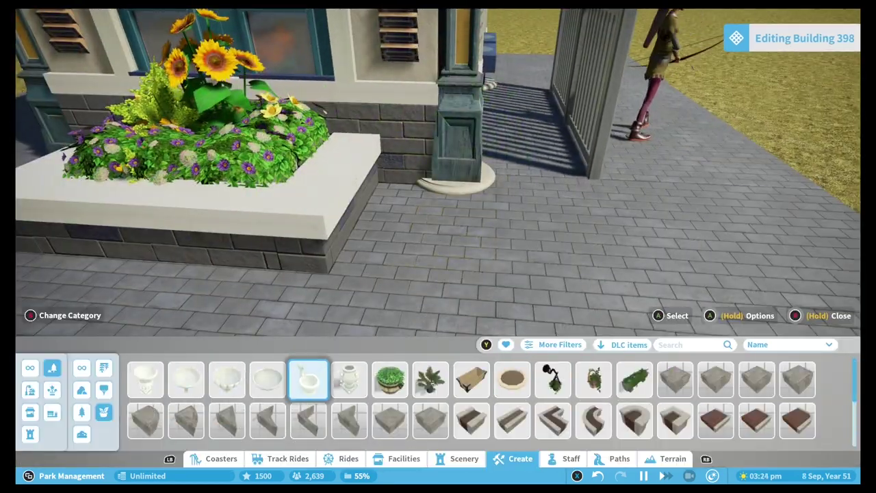
{"action": "key", "text": "Right"}
{"action": "key", "text": "Right"}
{"action": "key", "text": "Right"}
{"action": "key", "text": "Return"}
{"action": "key", "text": "Escape"}
{"action": "key", "text": "Down"}
{"action": "key", "text": "Right"}
{"action": "key", "text": "Right"}
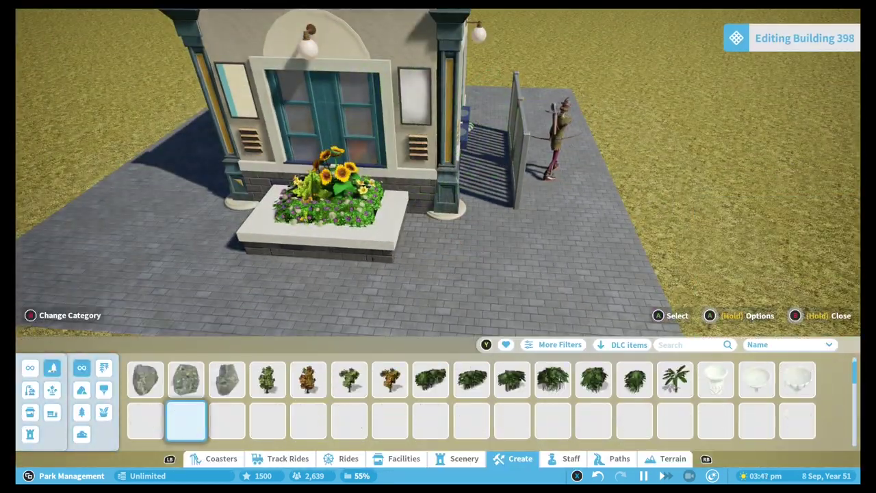
{"action": "key", "text": "Return"}
{"action": "key", "text": "Escape"}
{"action": "key", "text": "Right"}
{"action": "key", "text": "Right"}
{"action": "key", "text": "Right"}
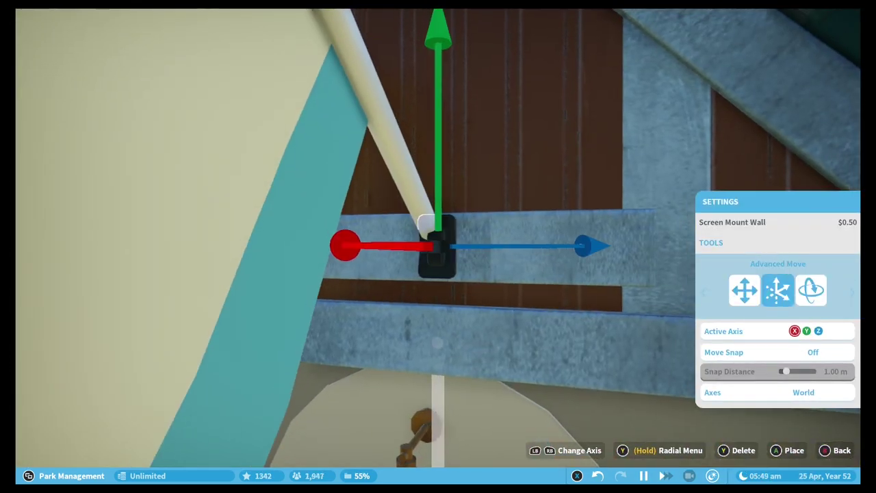
Position the price board using Relative axes and colour its top bar Medium blue (#015593).
{"action": "key", "text": "Right"}
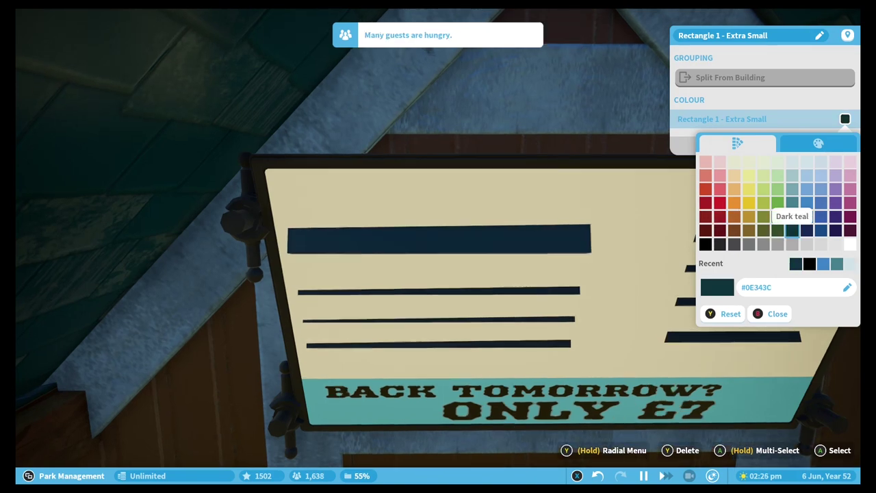
{"action": "left_click", "coordinate": [806, 217]}
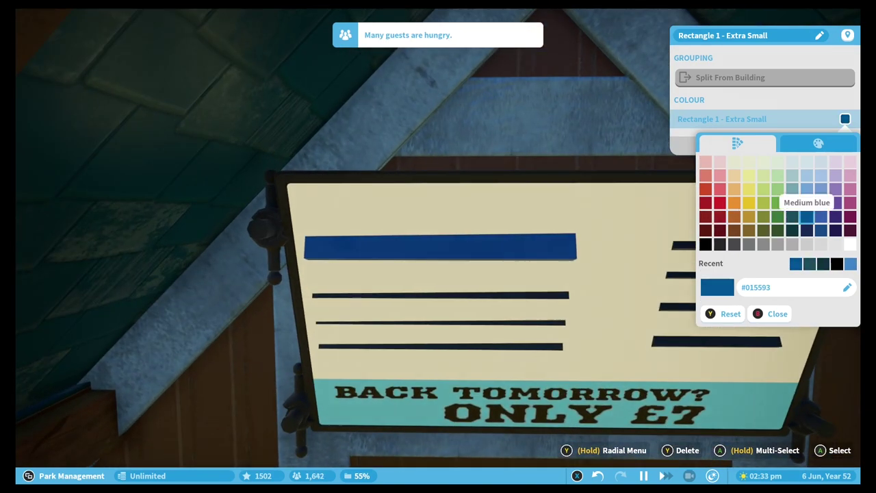
{"action": "left_click", "coordinate": [798, 146]}
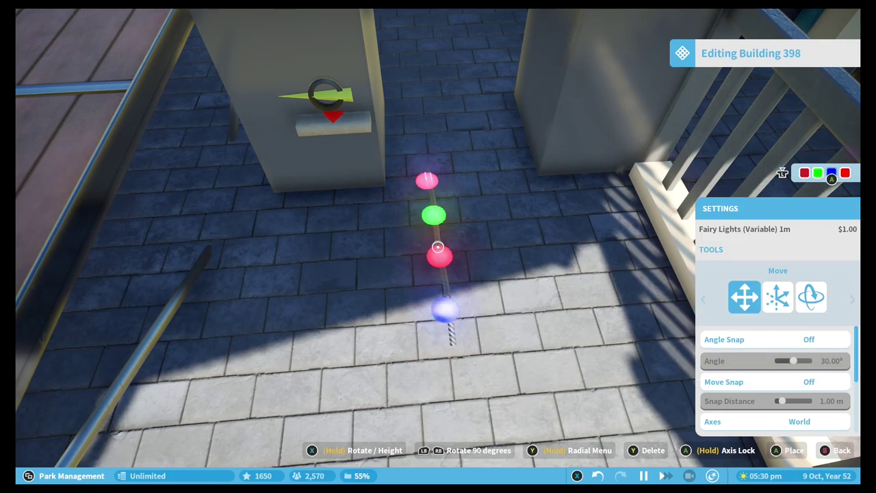
Recolour the fairy lights red and green using the spectrum picker.
{"action": "key", "text": "Return"}
{"action": "key", "text": "Tab"}
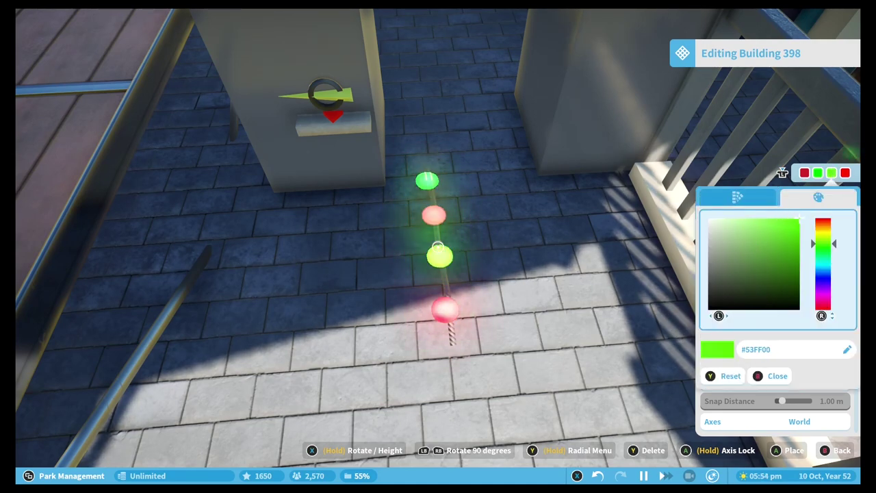
{"action": "key", "text": "Escape"}
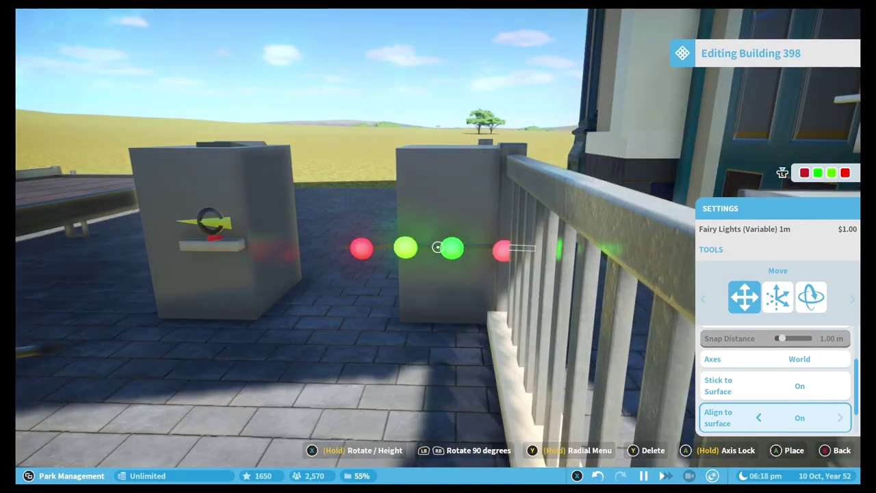
Stand the fairy lights upright on the turnstile post and place them.
{"action": "key", "text": "Right"}
{"action": "key", "text": "Right"}
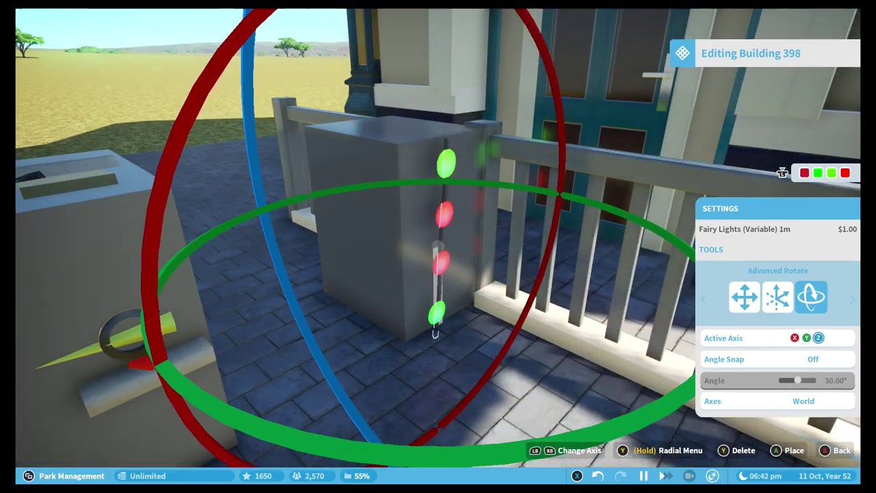
{"action": "key", "text": "Left"}
{"action": "key", "text": "Right"}
{"action": "key", "text": "Left"}
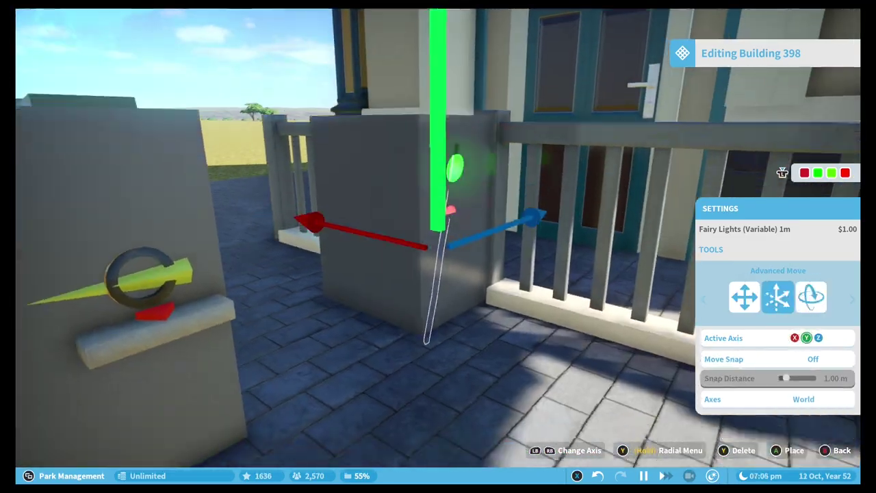
{"action": "key", "text": "Right"}
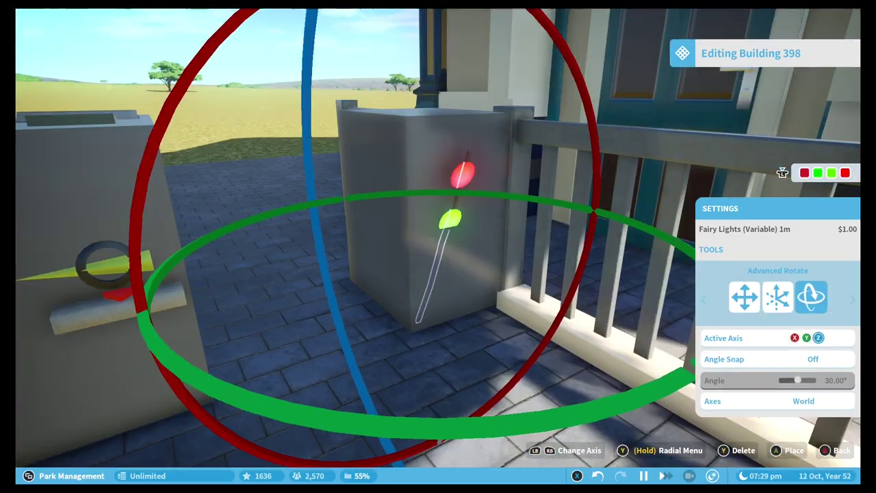
{"action": "key", "text": "Left"}
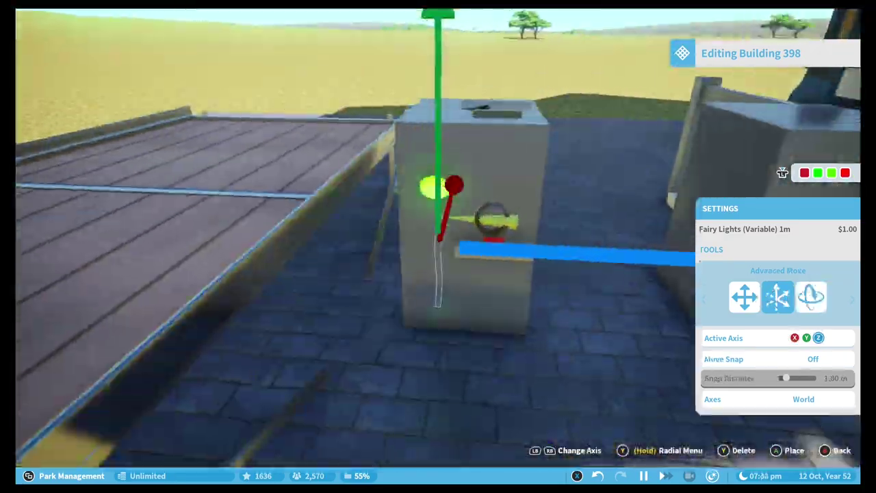
{"action": "key", "text": "Return"}
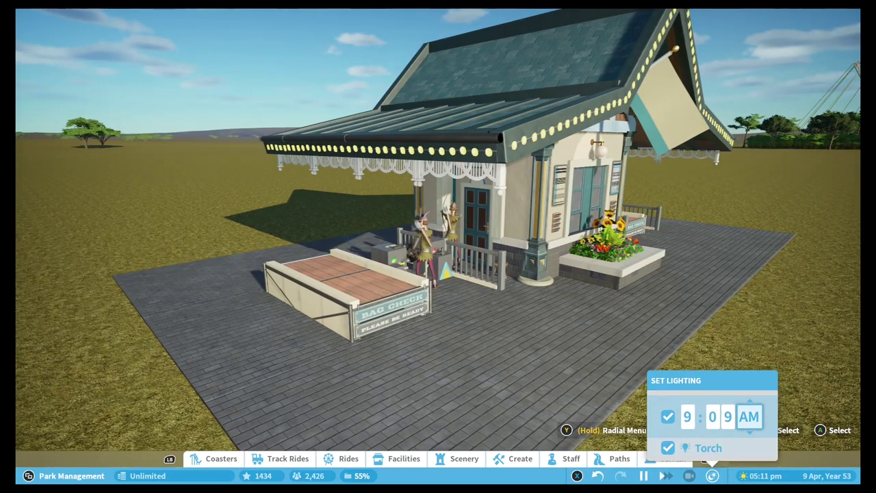
Set the park lighting to night, around 8 PM, with the torch switched off.
{"action": "key", "text": "Up"}
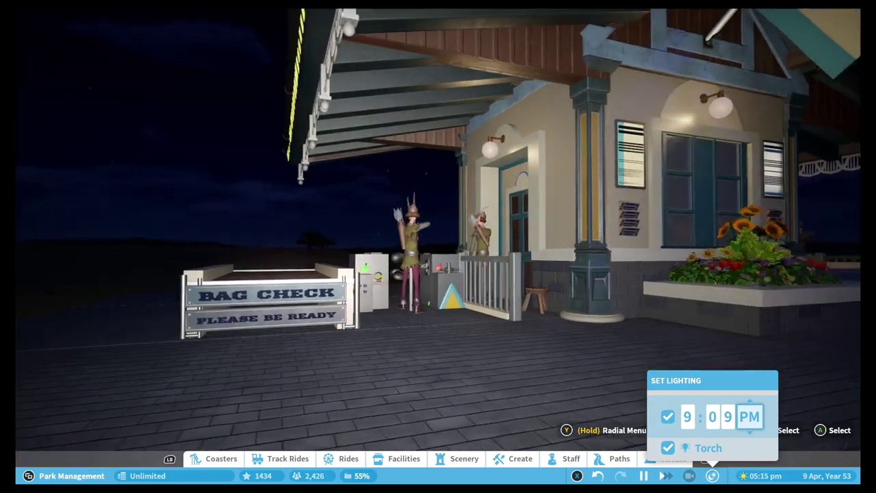
{"action": "key", "text": "Escape"}
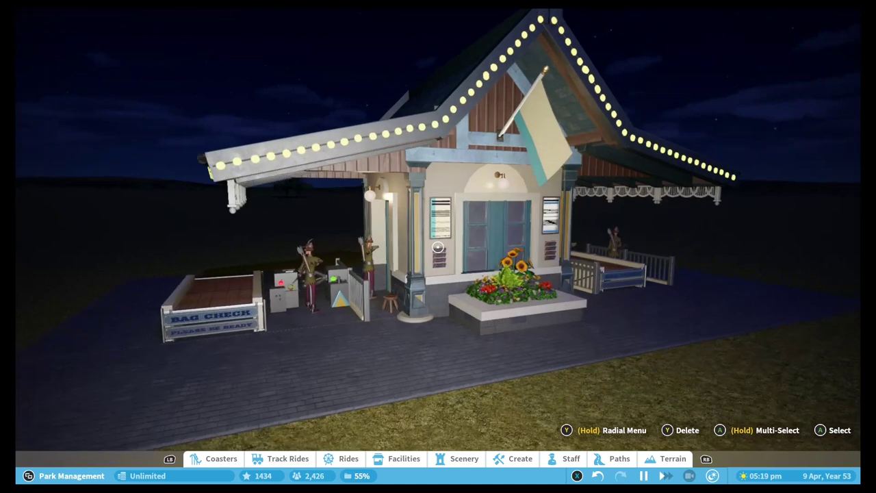
{"action": "key", "text": "l"}
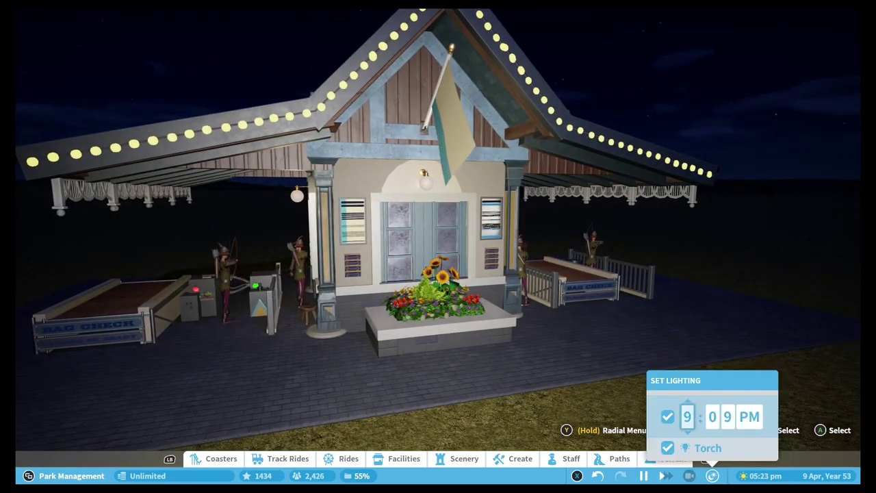
{"action": "key", "text": "Return"}
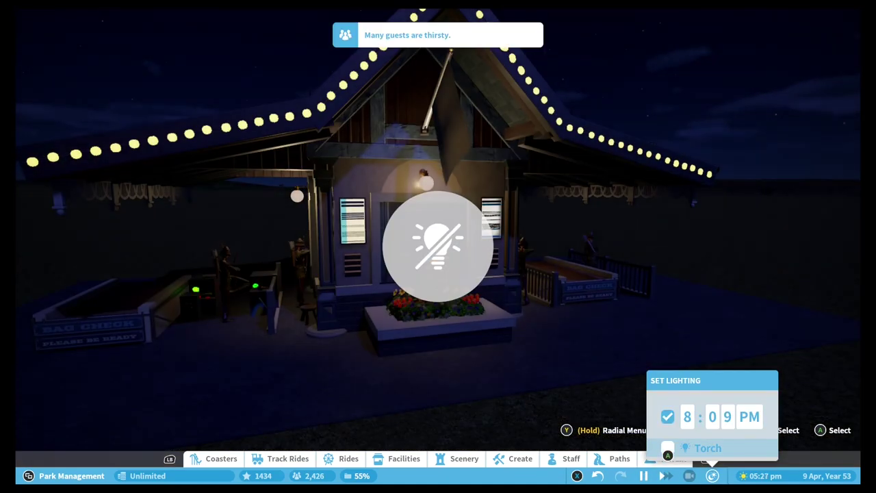
{"action": "key", "text": "Escape"}
Orbit the camera around the kiosk to view its front and both sides.
{"action": "key", "text": "q"}
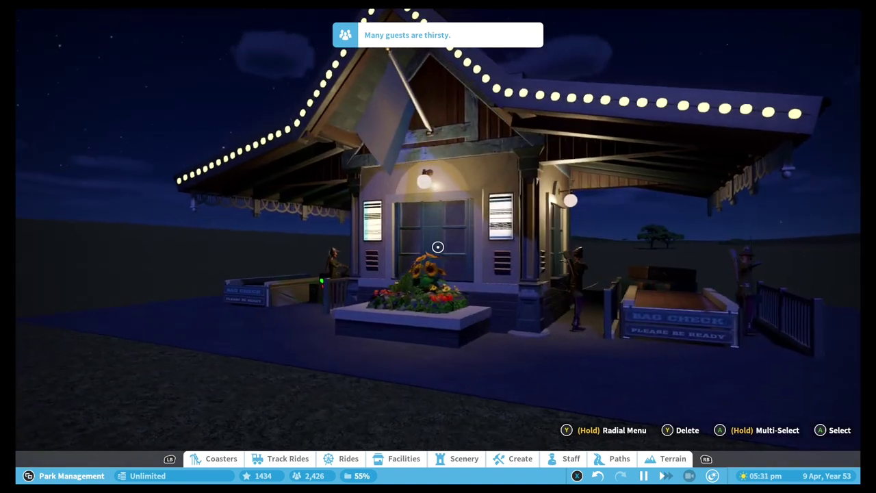
{"action": "key", "text": "q"}
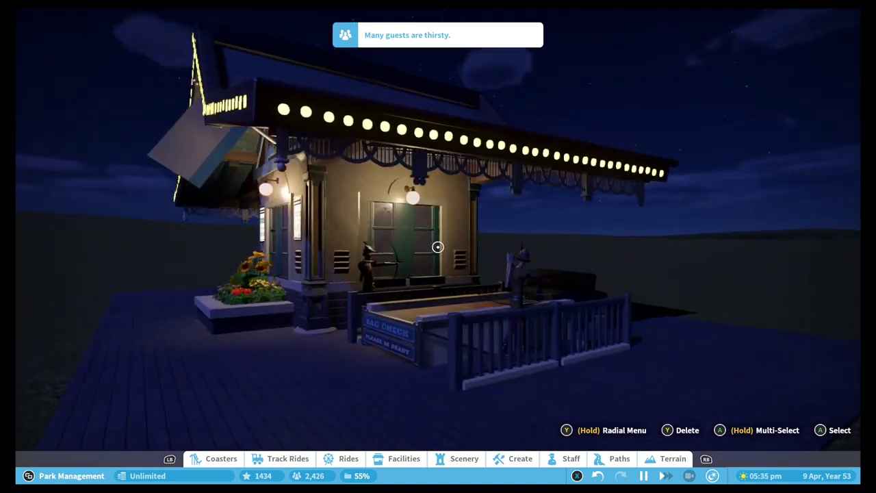
{"action": "key", "text": "q"}
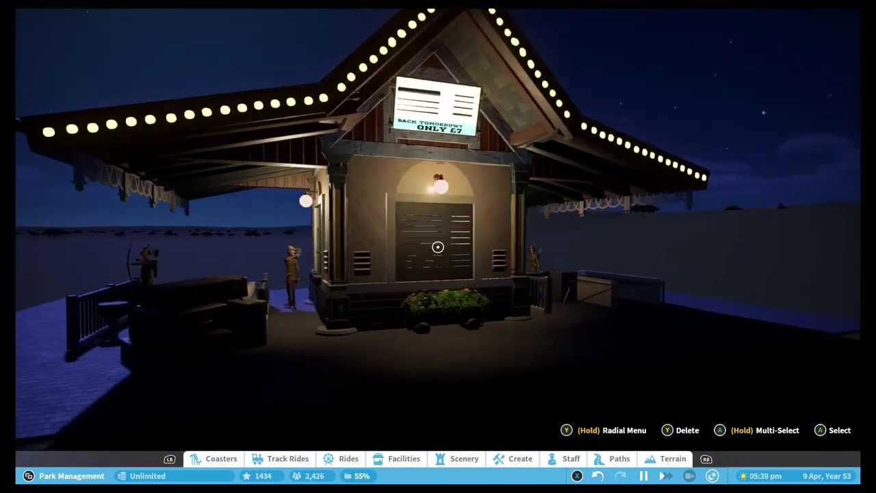
{"action": "key", "text": "q"}
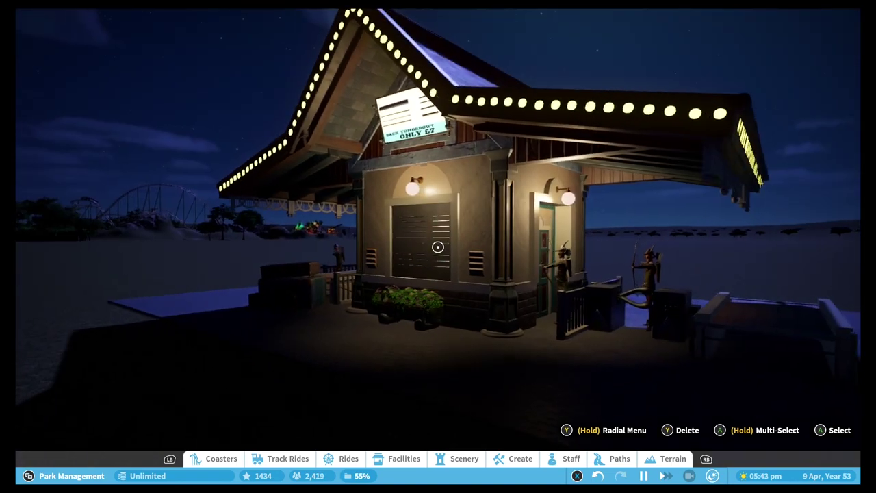
{"action": "scroll", "coordinate": [438, 246], "scroll_direction": "up", "scroll_amount": 2}
{"action": "scroll", "coordinate": [438, 247], "scroll_direction": "up", "scroll_amount": 2}
{"action": "scroll", "coordinate": [438, 247], "scroll_direction": "up", "scroll_amount": 2}
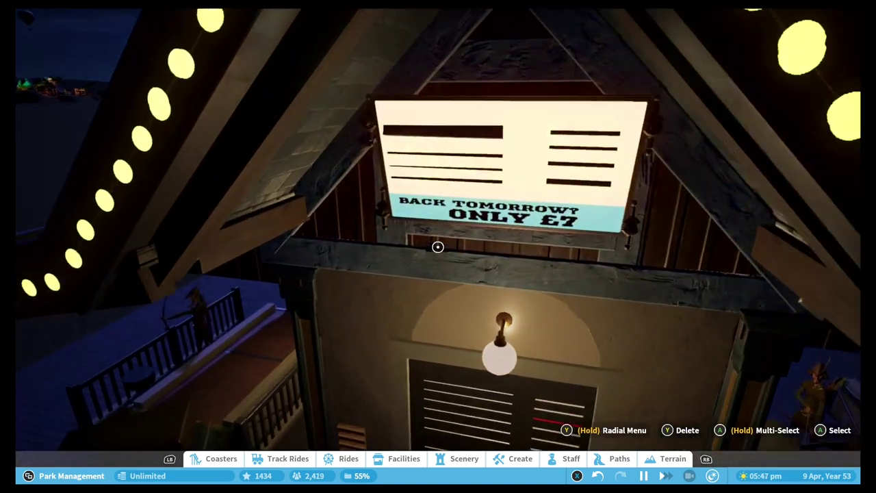
{"action": "scroll", "coordinate": [439, 246], "scroll_direction": "up", "scroll_amount": 2}
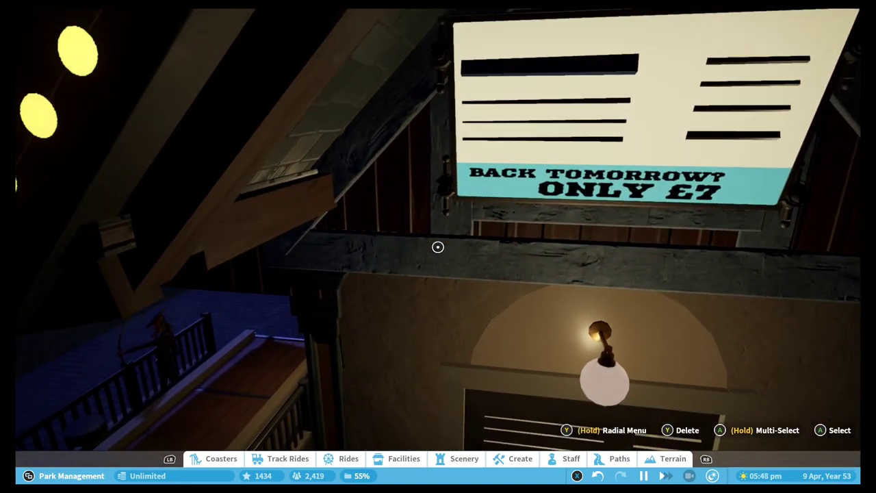
{"action": "scroll", "coordinate": [438, 248], "scroll_direction": "down", "scroll_amount": 2}
{"action": "scroll", "coordinate": [438, 247], "scroll_direction": "down", "scroll_amount": 2}
{"action": "scroll", "coordinate": [438, 247], "scroll_direction": "down", "scroll_amount": 2}
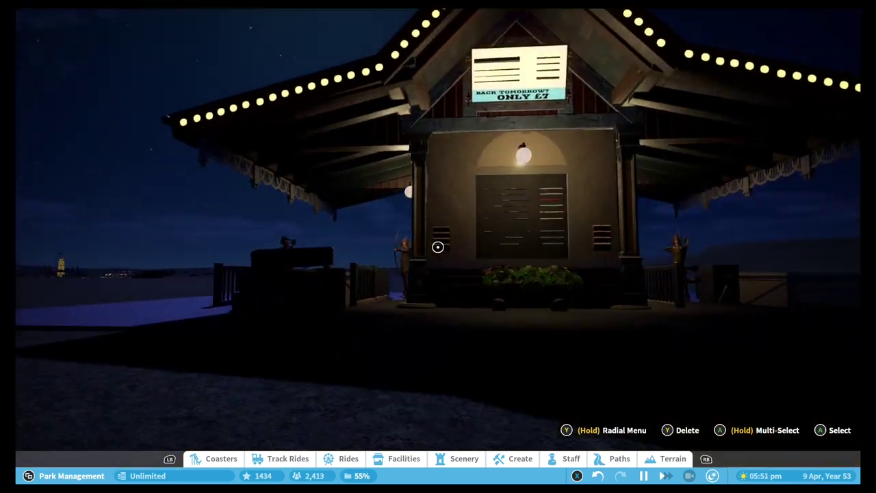
{"action": "scroll", "coordinate": [439, 247], "scroll_direction": "down", "scroll_amount": 2}
{"action": "scroll", "coordinate": [439, 247], "scroll_direction": "down", "scroll_amount": 3}
{"action": "key", "text": "q"}
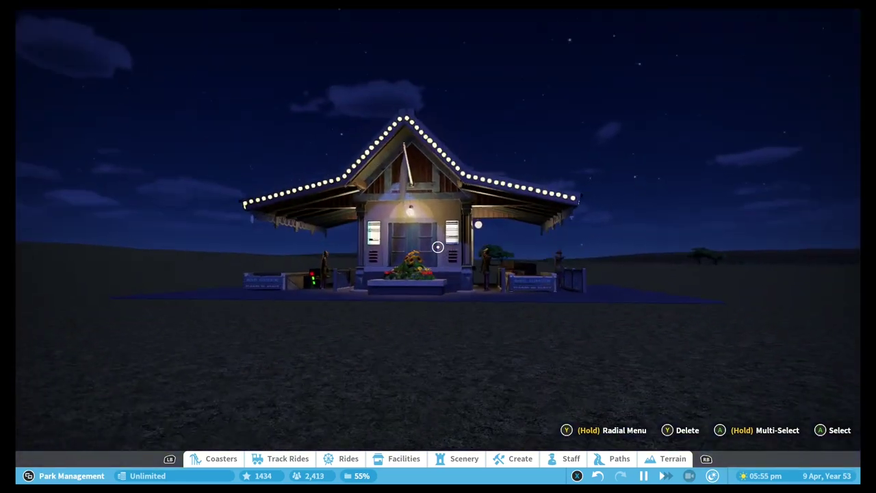
{"action": "scroll", "coordinate": [439, 247], "scroll_direction": "up", "scroll_amount": 3}
{"action": "scroll", "coordinate": [439, 248], "scroll_direction": "up", "scroll_amount": 3}
{"action": "scroll", "coordinate": [438, 247], "scroll_direction": "up", "scroll_amount": 1}
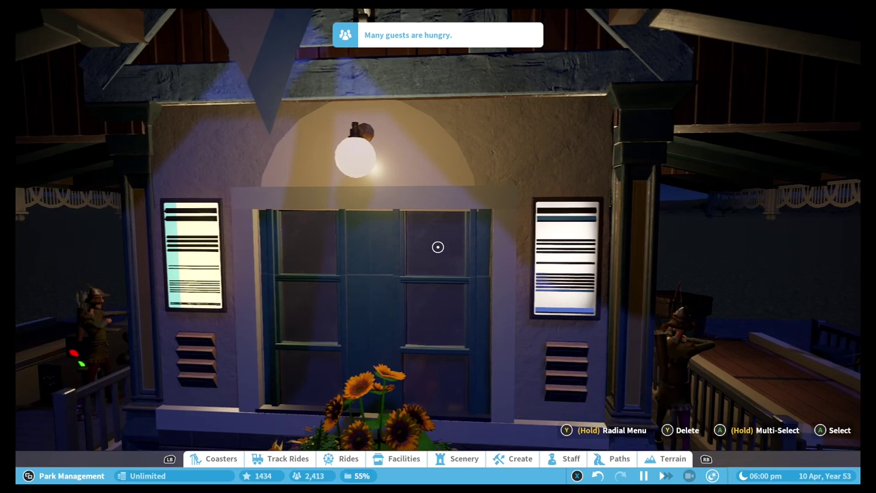
{"action": "scroll", "coordinate": [438, 247], "scroll_direction": "down", "scroll_amount": 1}
{"action": "scroll", "coordinate": [438, 247], "scroll_direction": "down", "scroll_amount": 3}
{"action": "scroll", "coordinate": [438, 247], "scroll_direction": "down", "scroll_amount": 1}
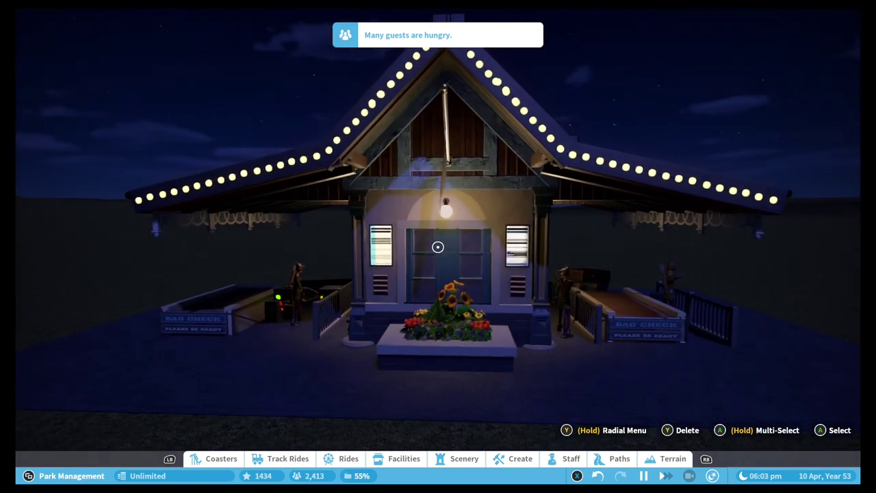
{"action": "key", "text": "q"}
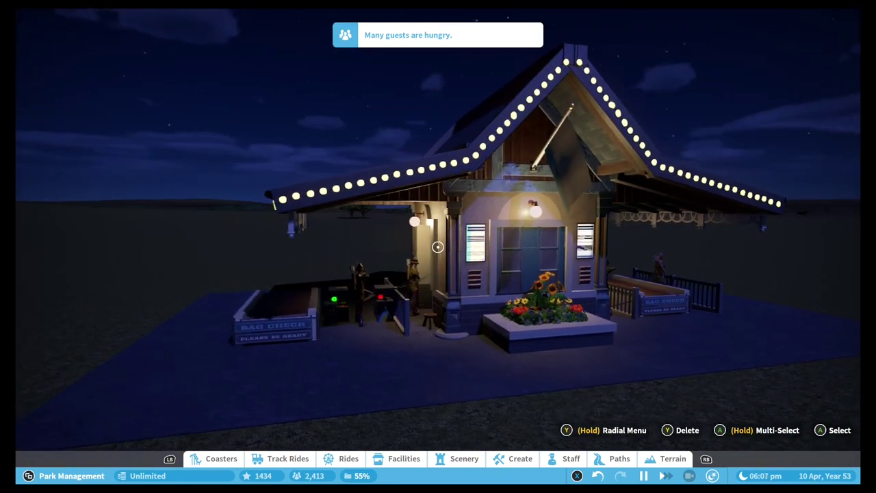
Orbit further around the kiosk and move the time-of-day lighting forward to morning daylight.
{"action": "key", "text": "q"}
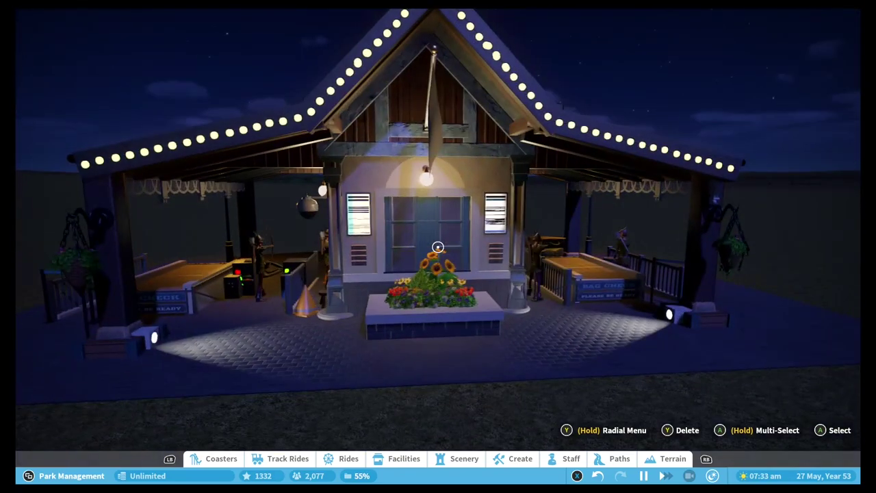
{"action": "left_click", "coordinate": [713, 476]}
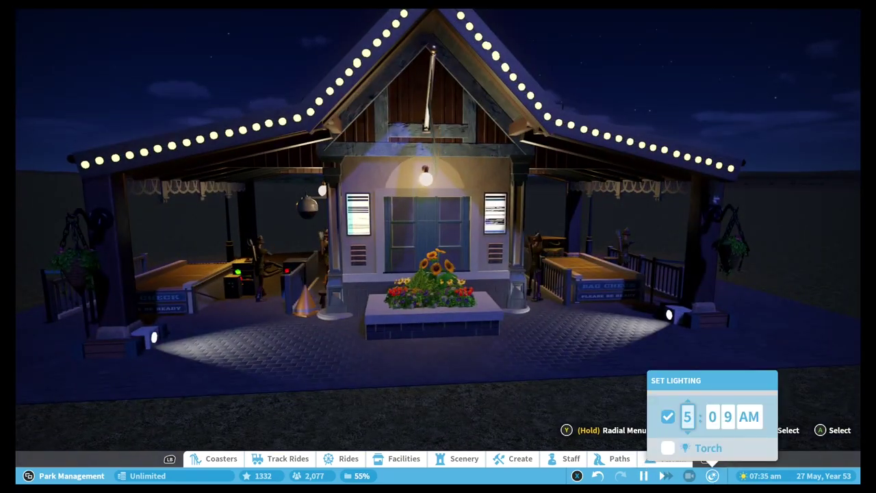
{"action": "key", "text": "Up"}
{"action": "key", "text": "Up"}
{"action": "key", "text": "Up"}
{"action": "key", "text": "Up"}
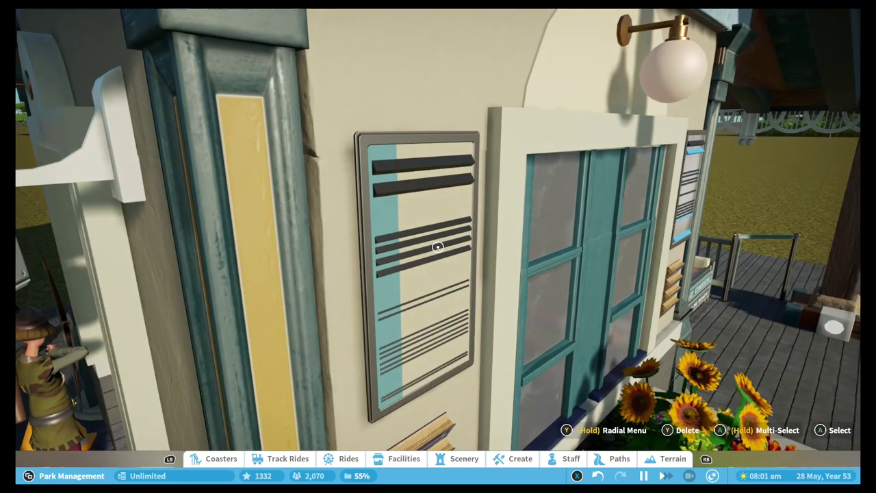
{"action": "left_click", "coordinate": [438, 246]}
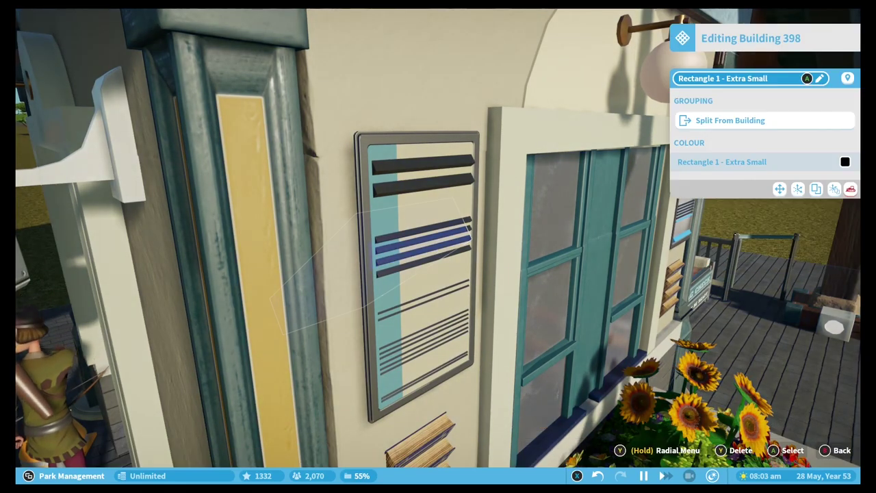
{"action": "key", "text": "Escape"}
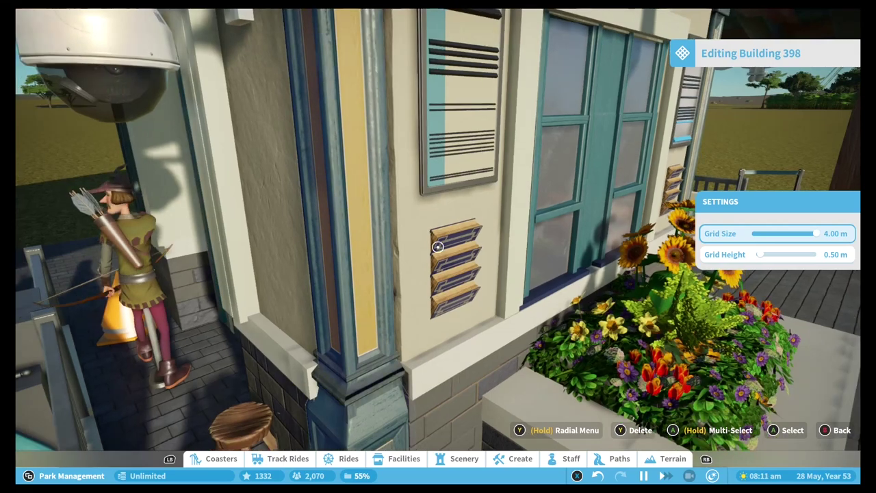
{"action": "left_click", "coordinate": [438, 247]}
{"action": "key", "text": "Escape"}
{"action": "left_click", "coordinate": [439, 246]}
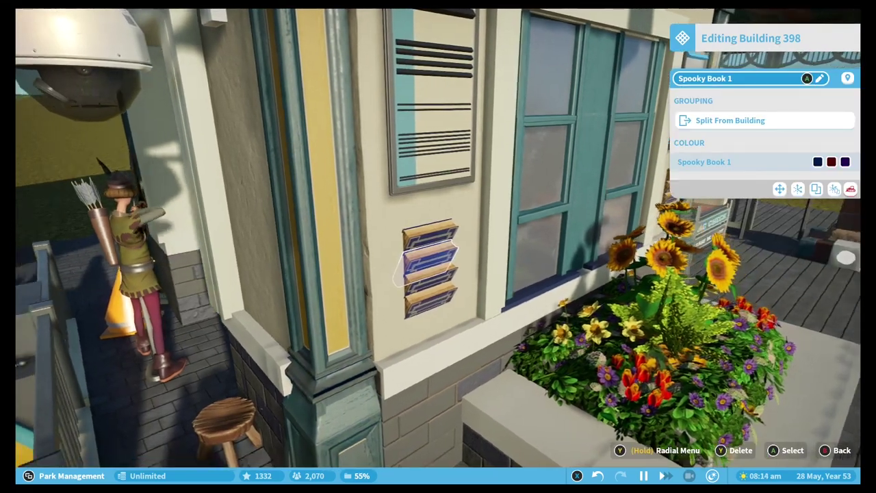
{"action": "key", "text": "Escape"}
{"action": "key", "text": "Escape"}
{"action": "left_click", "coordinate": [438, 247]}
{"action": "key", "text": "Escape"}
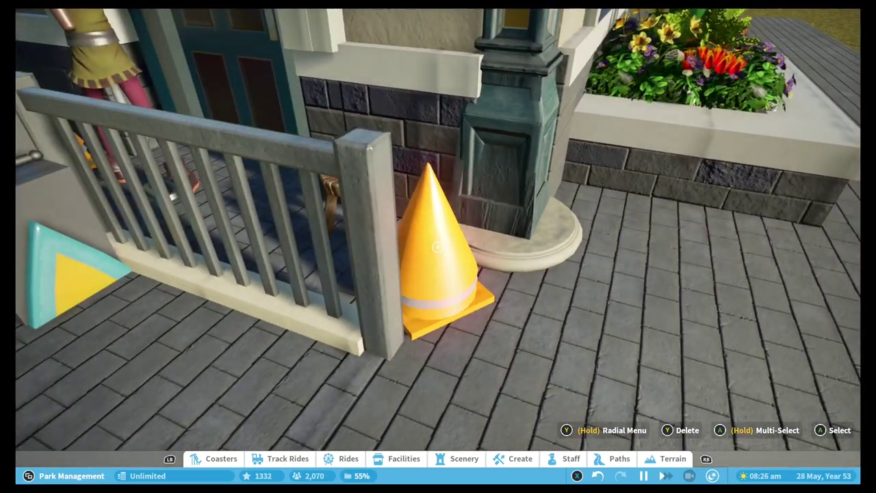
{"action": "key", "text": "Return"}
{"action": "key", "text": "Return"}
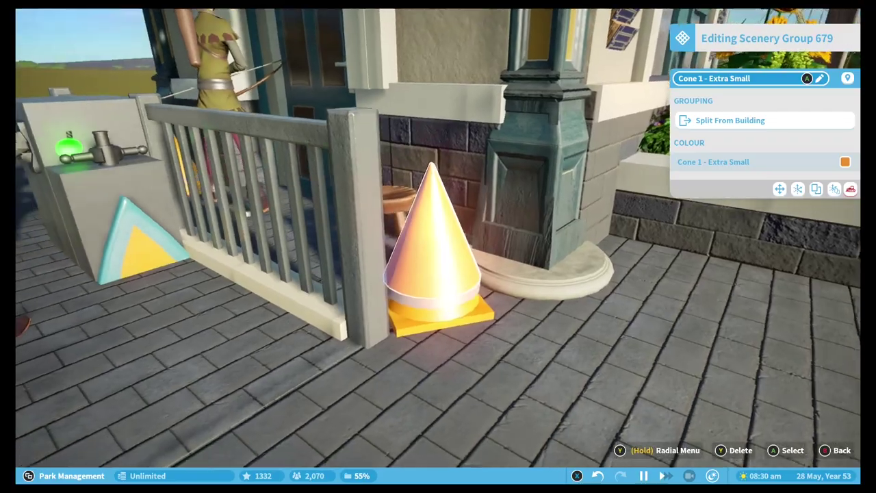
{"action": "key", "text": "Escape"}
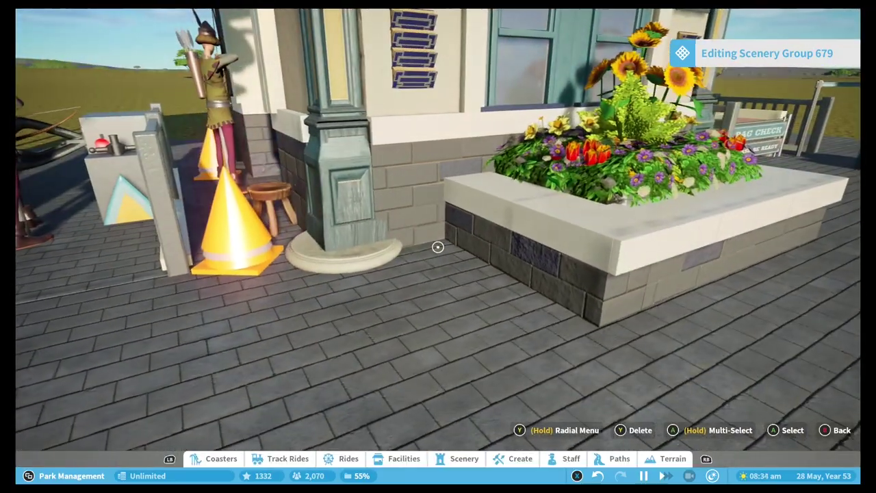
{"action": "key", "text": "Escape"}
{"action": "key", "text": "Escape"}
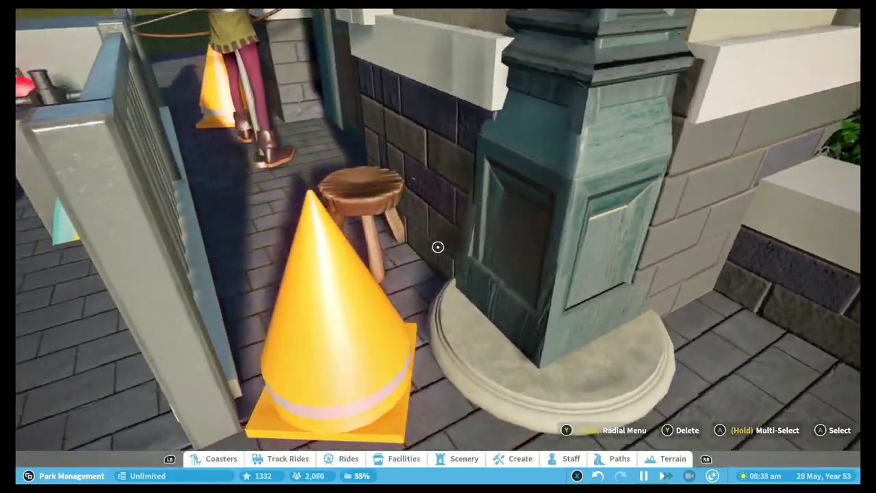